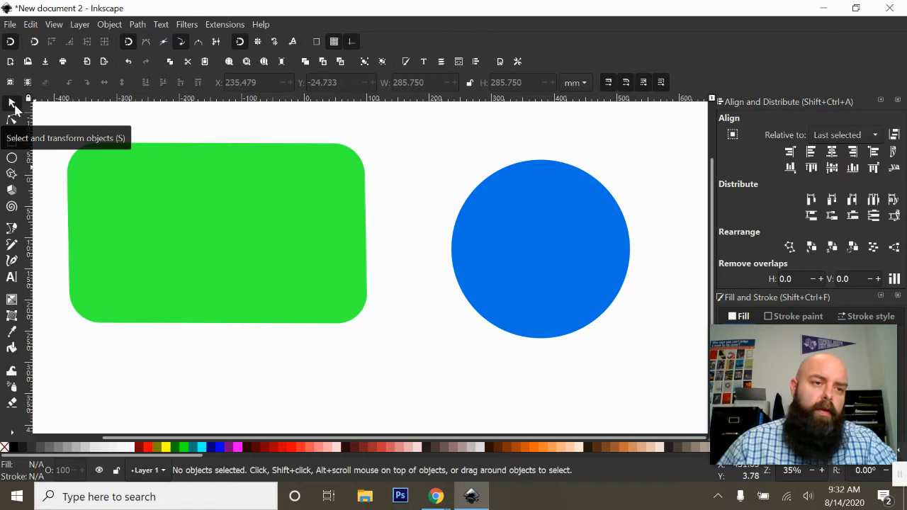
# Move the green rounded rectangle closer to the blue circle, to about X -300 mm and Y -31 mm.
pyautogui.moveTo(123, 195); pyautogui.dragTo(196, 229)
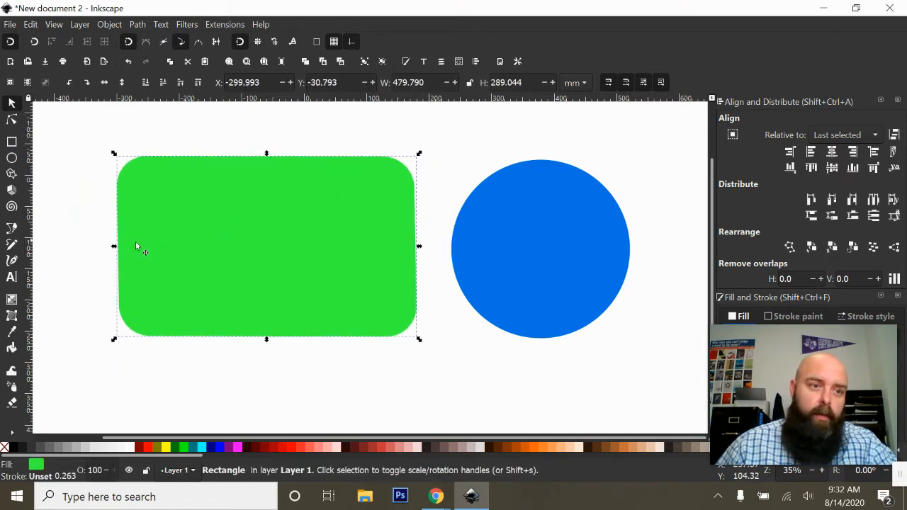
pyautogui.click(12, 246)
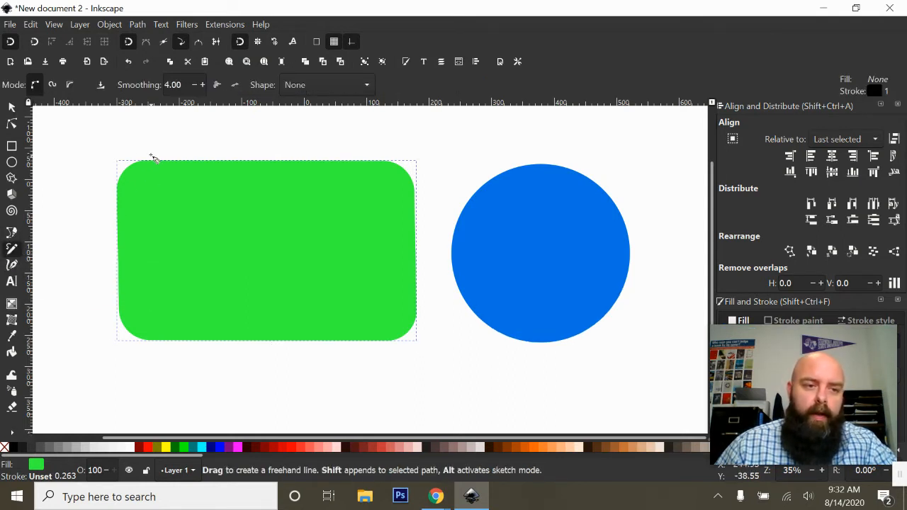
pyautogui.moveTo(164, 130); pyautogui.dragTo(348, 141)
pyautogui.moveTo(334, 212); pyautogui.dragTo(333, 212)
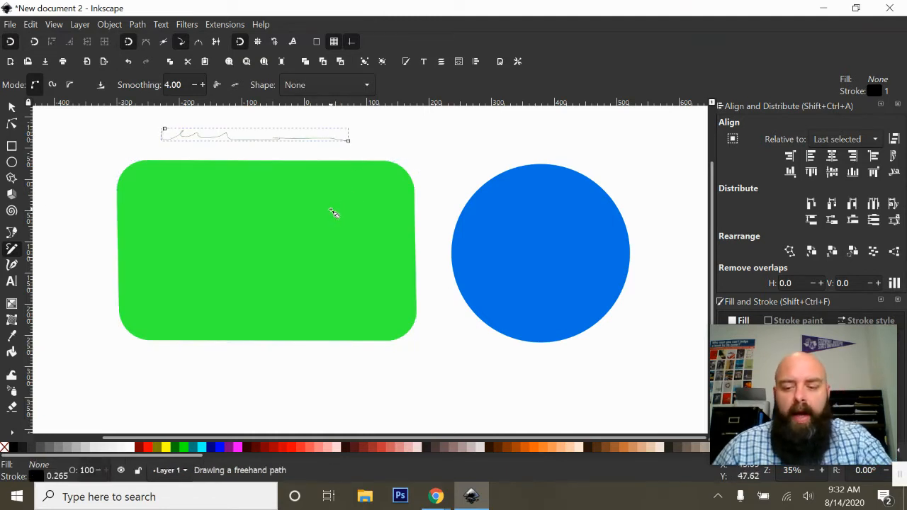
pyautogui.hotkey('ctrl', 'z')
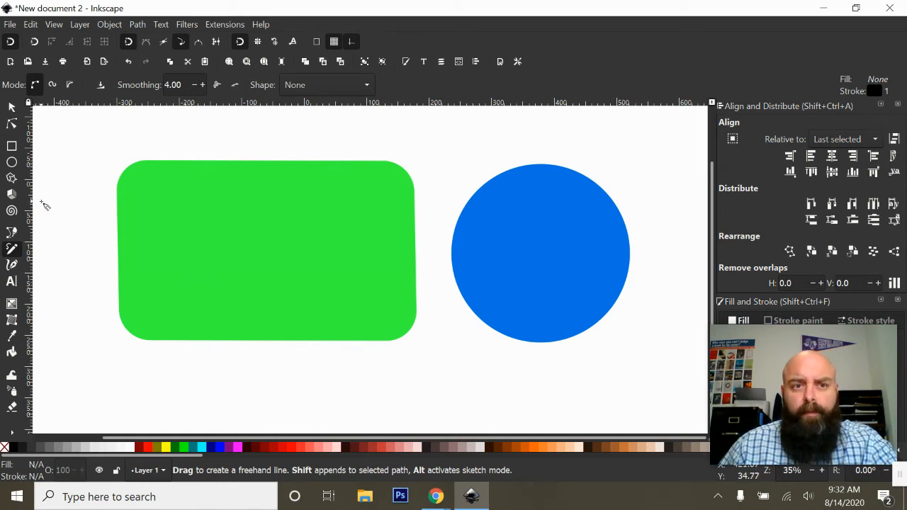
pyautogui.click(12, 107)
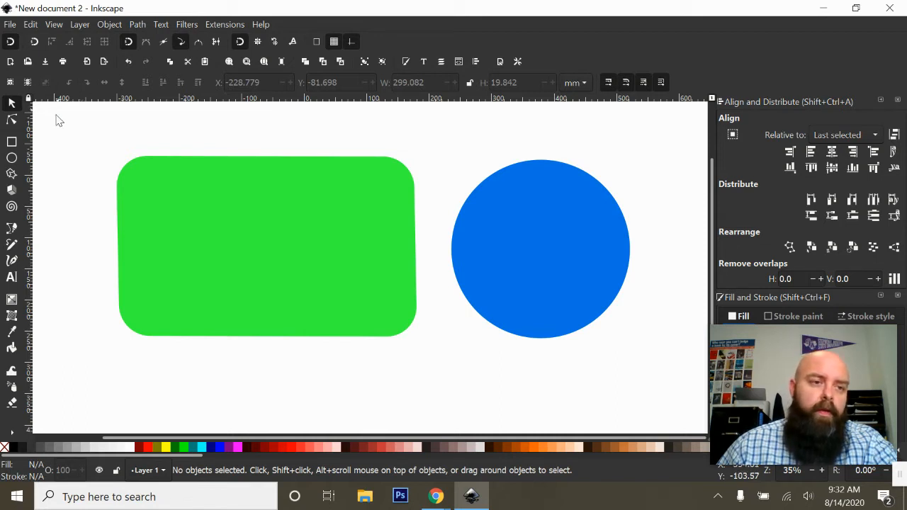
# Examine the options of the Rectangle, Bezier and Text tools, including the available font families and font styles.
pyautogui.click(11, 143)
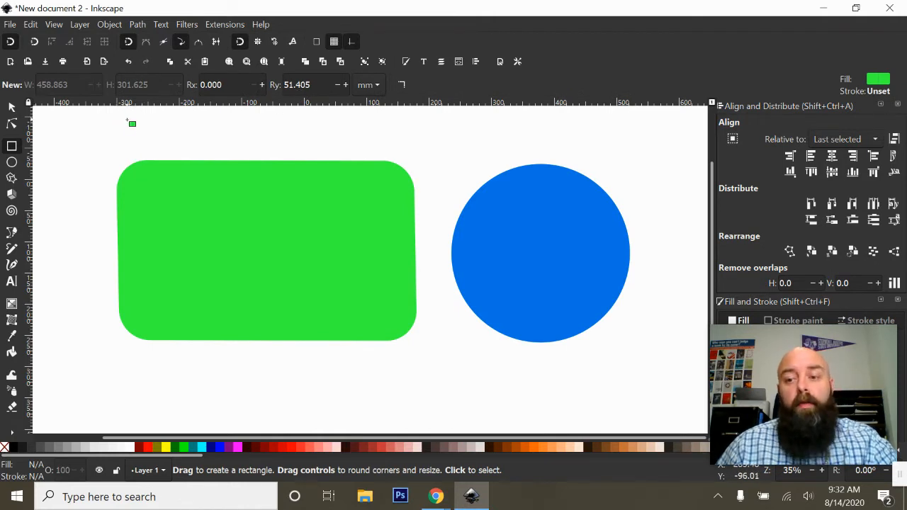
pyautogui.click(10, 236)
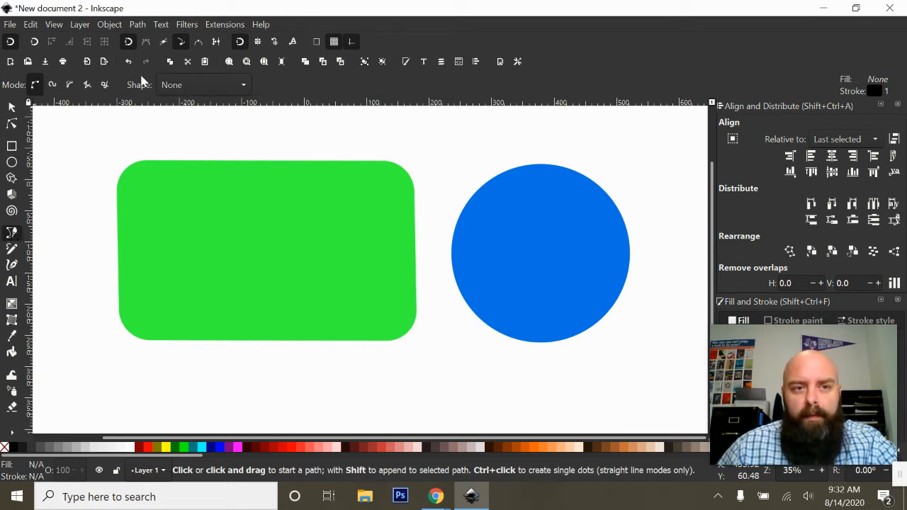
pyautogui.click(12, 281)
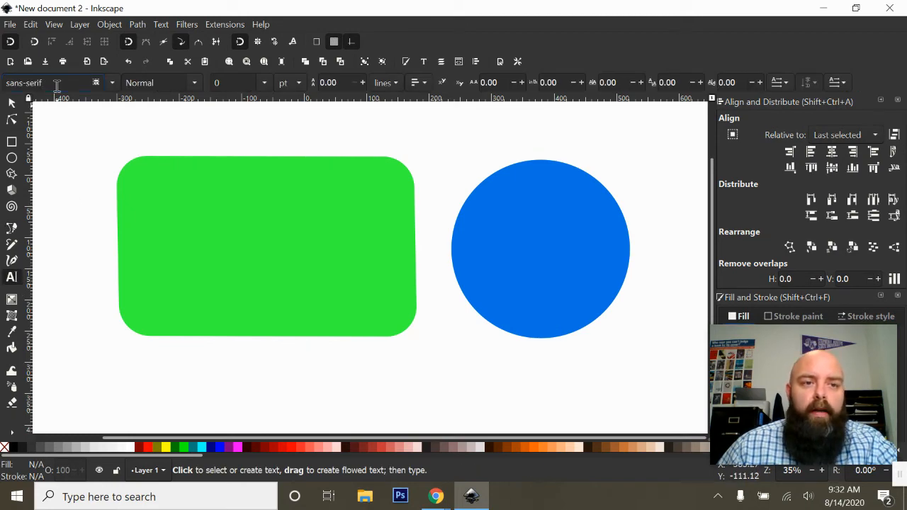
pyautogui.click(110, 79)
pyautogui.scroll(-20, 91, 96)
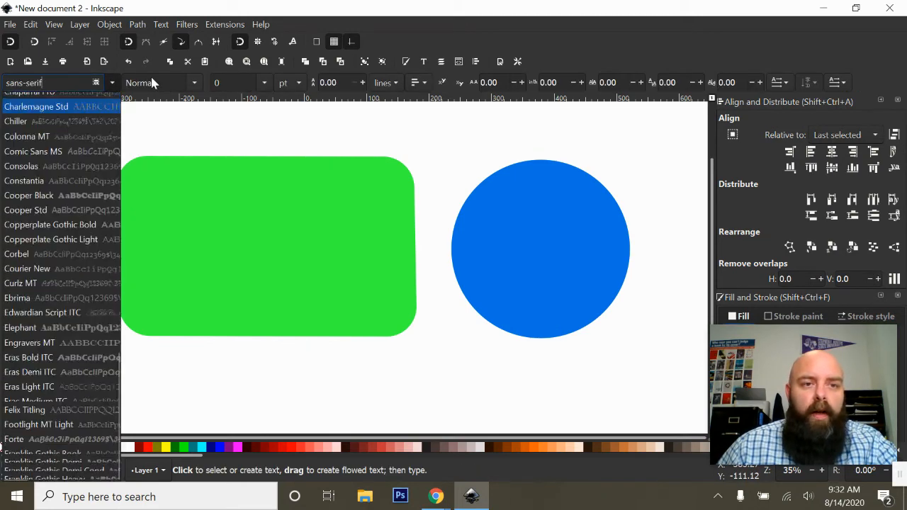
pyautogui.click(195, 85)
pyautogui.click(195, 84)
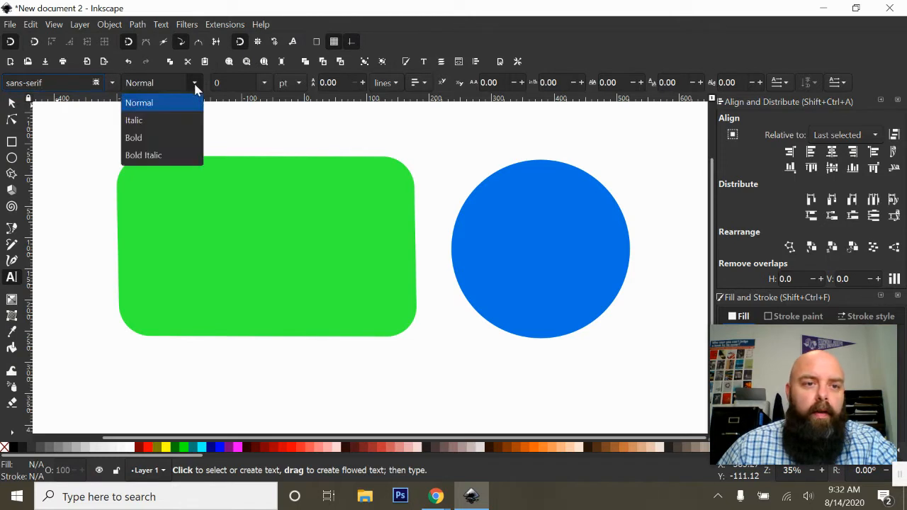
pyautogui.click(71, 124)
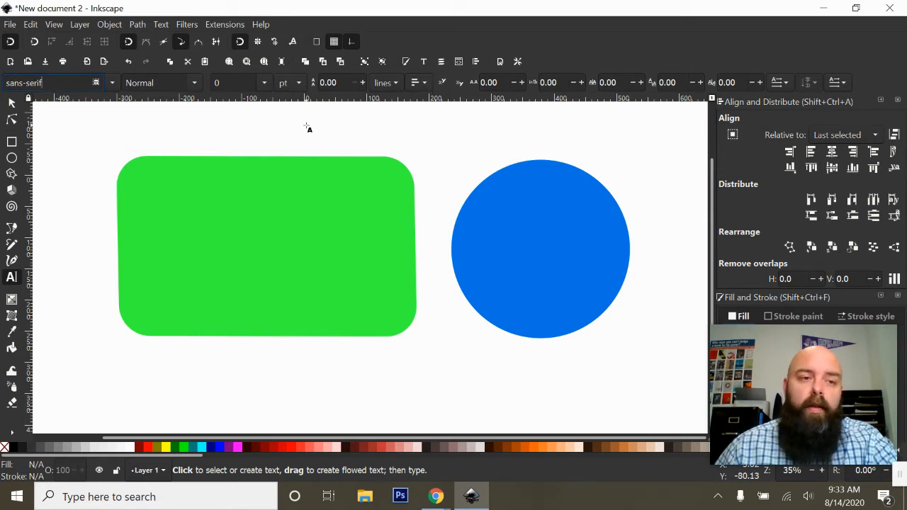
pyautogui.click(11, 103)
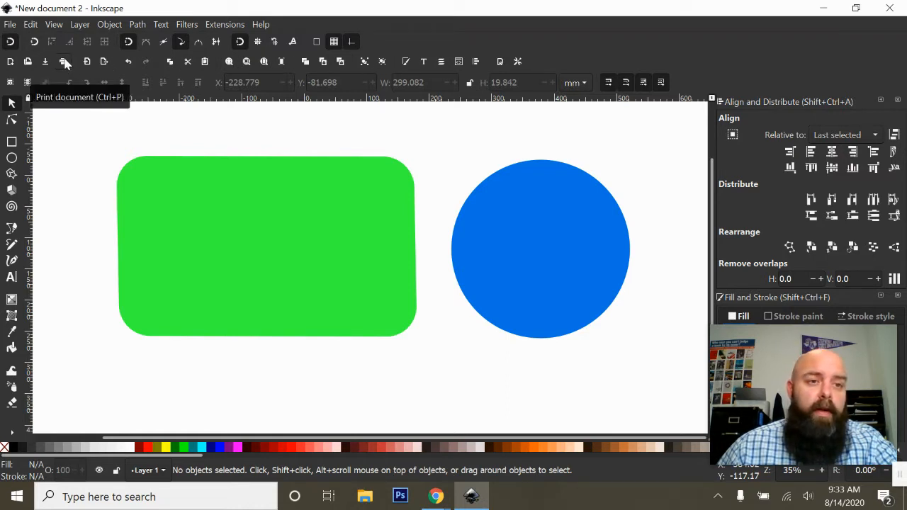
pyautogui.click(12, 25)
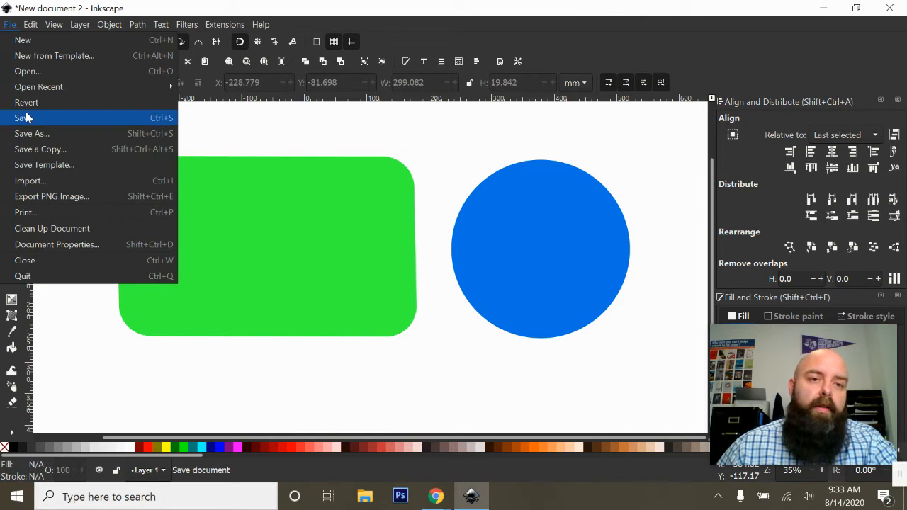
pyautogui.click(313, 123)
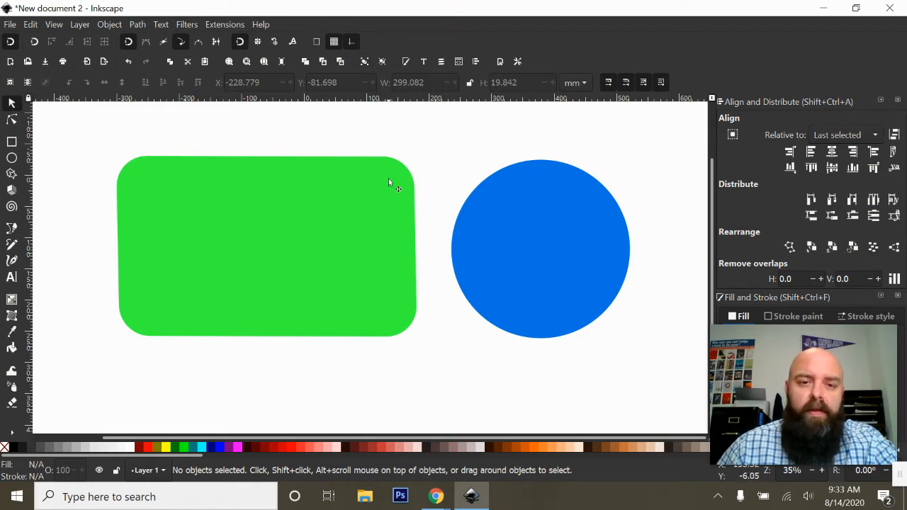
# Group the green rectangle with the blue circle and move the group slightly upward, to about Y -32 mm.
pyautogui.click(295, 228)
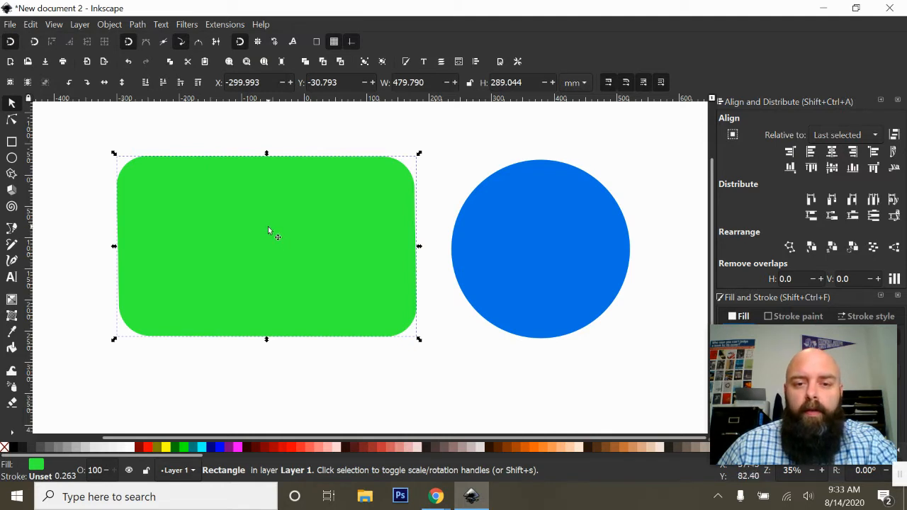
pyautogui.click(572, 266)
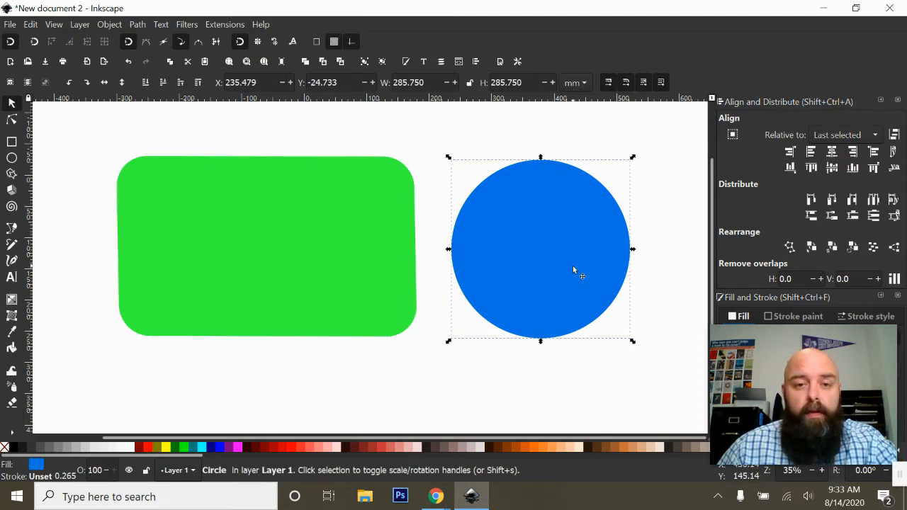
pyautogui.click(427, 166)
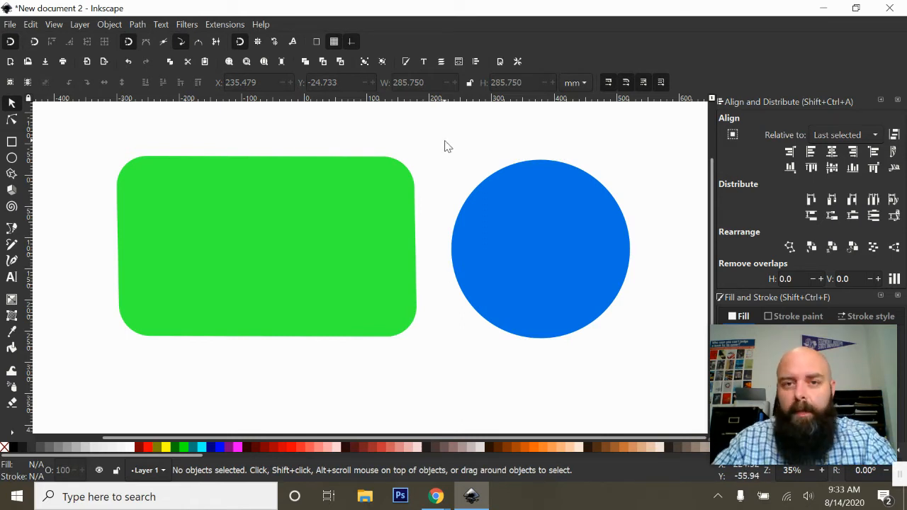
pyautogui.click(385, 193)
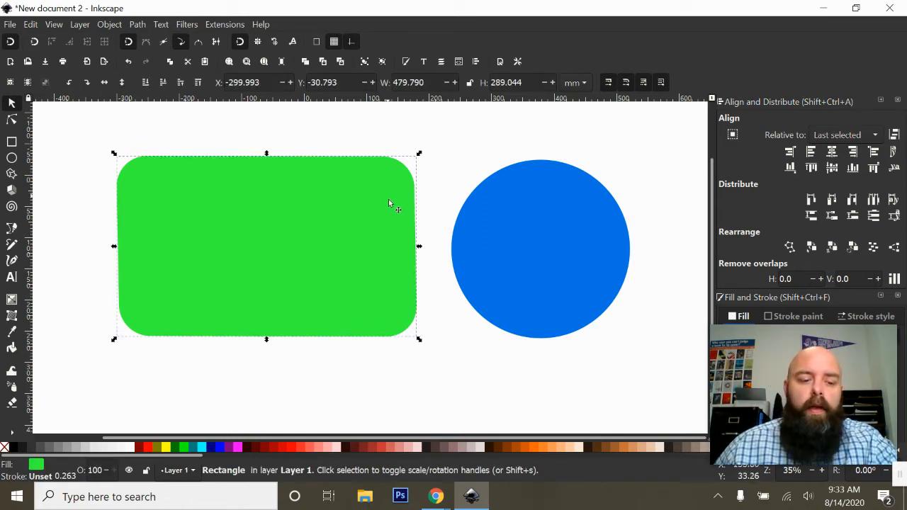
pyautogui.keyDown('shift'); pyautogui.click(488, 219); pyautogui.keyUp('shift')
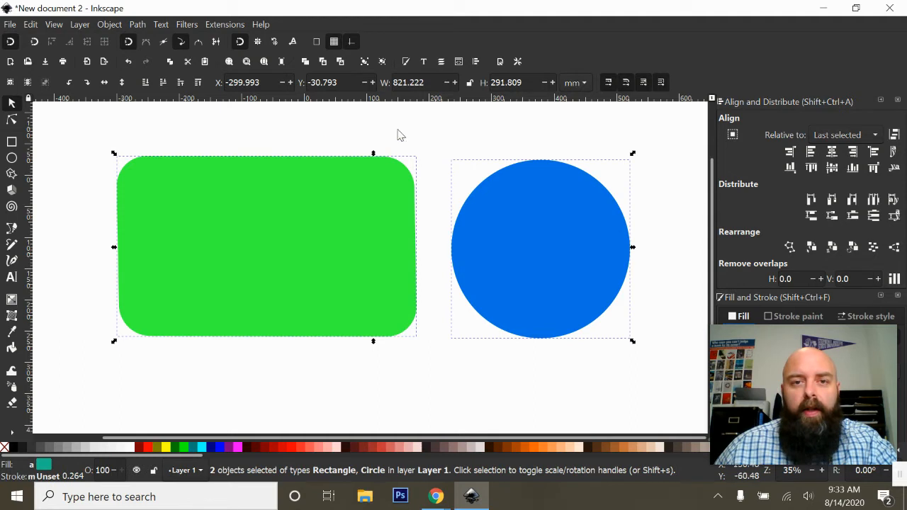
pyautogui.click(366, 63)
pyautogui.moveTo(374, 217)
pyautogui.mouseDown()
pyautogui.moveTo(432, 250)
pyautogui.moveTo(239, 235)
pyautogui.moveTo(374, 238)
pyautogui.moveTo(374, 224)
pyautogui.mouseUp()
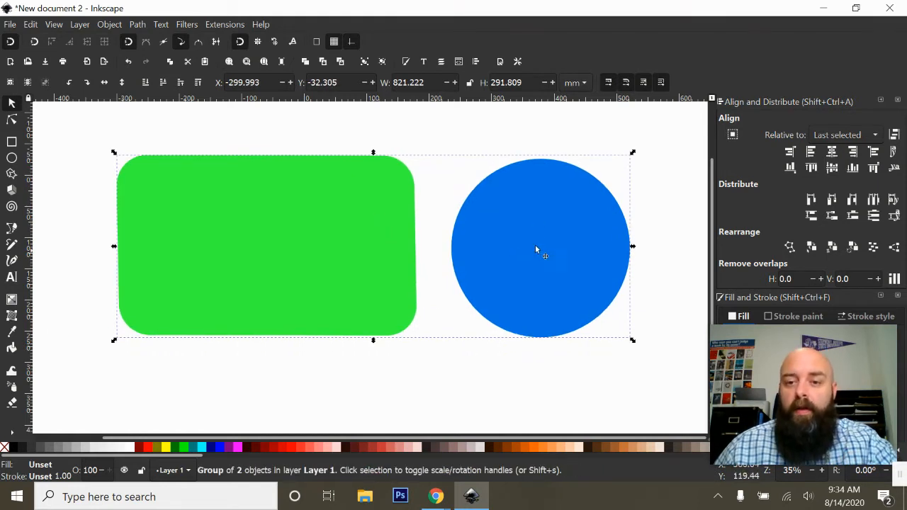
# Ungroup the rectangle and circle and clear the selection.
pyautogui.click(383, 63)
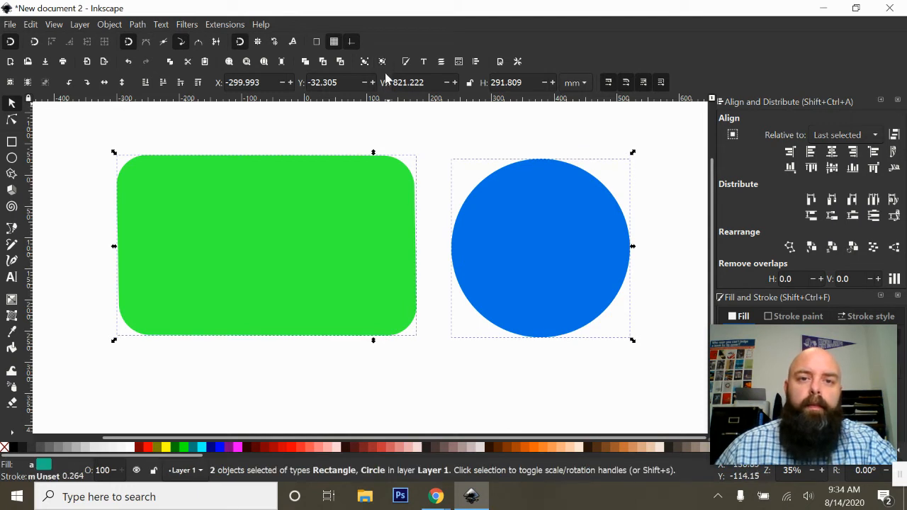
pyautogui.click(382, 63)
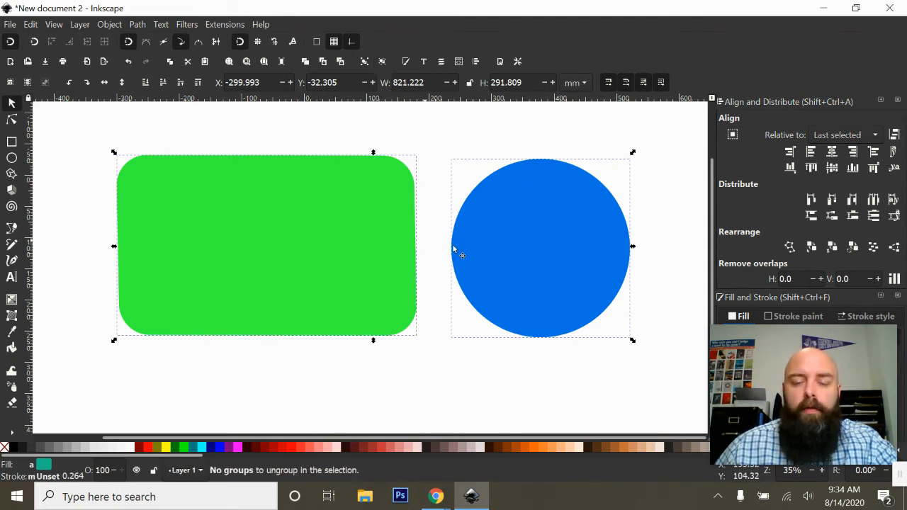
pyautogui.click(567, 360)
# Move the circle to about X 201 mm, Y -33 mm and the rectangle to about X -388 mm, Y -35 mm.
pyautogui.click(547, 265)
pyautogui.moveTo(548, 256); pyautogui.dragTo(524, 258)
pyautogui.moveTo(348, 265); pyautogui.dragTo(290, 258)
pyautogui.click(415, 337)
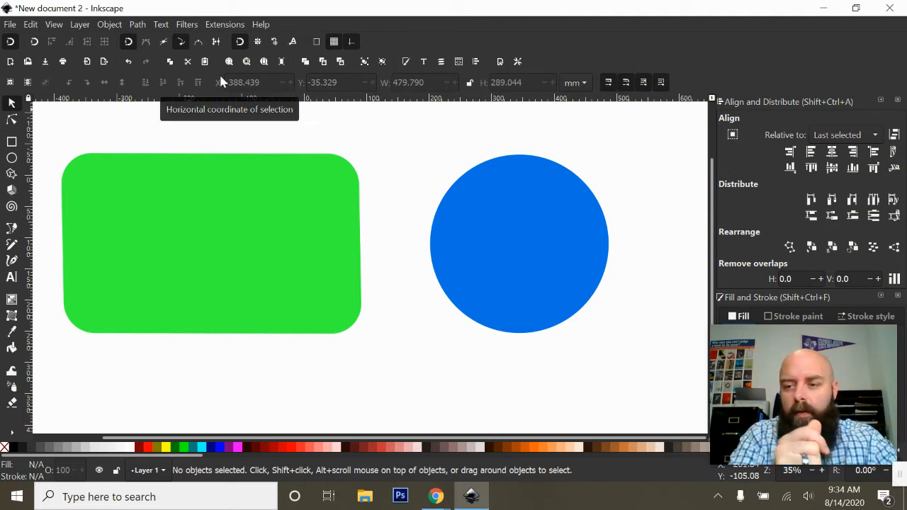
pyautogui.click(165, 42)
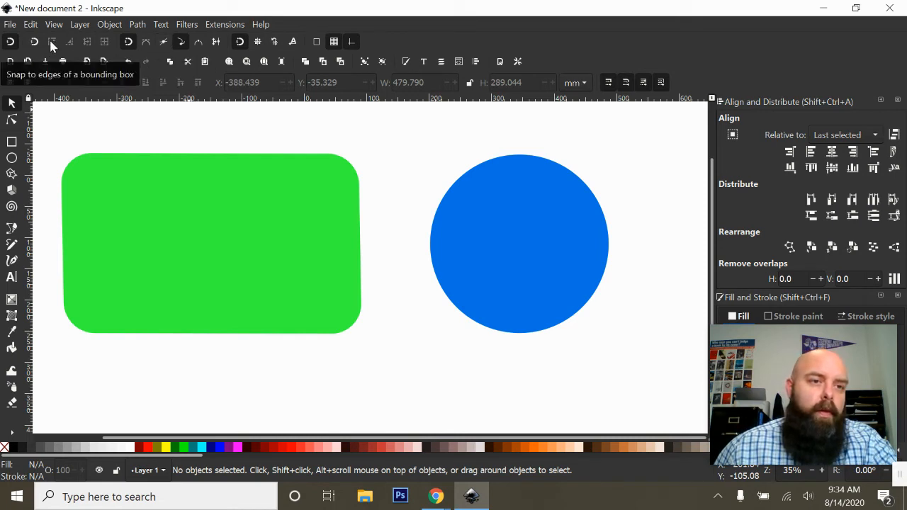
pyautogui.click(129, 43)
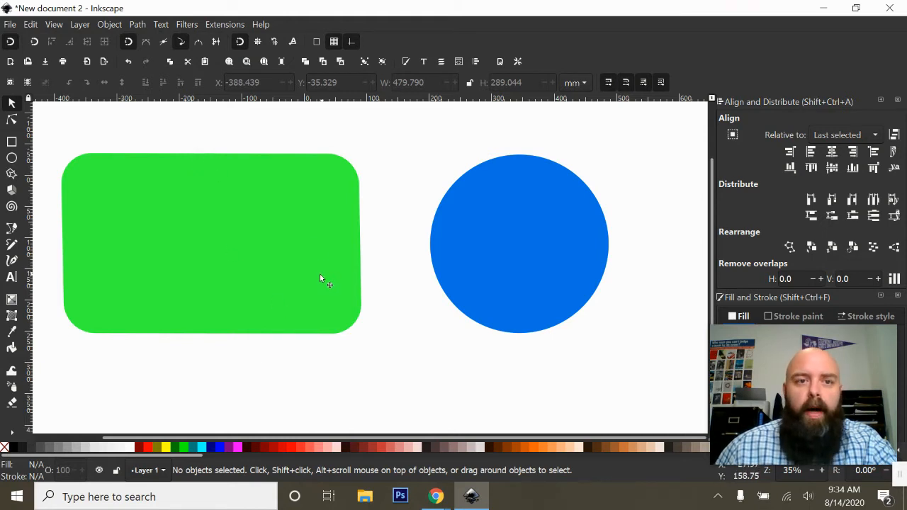
pyautogui.click(217, 43)
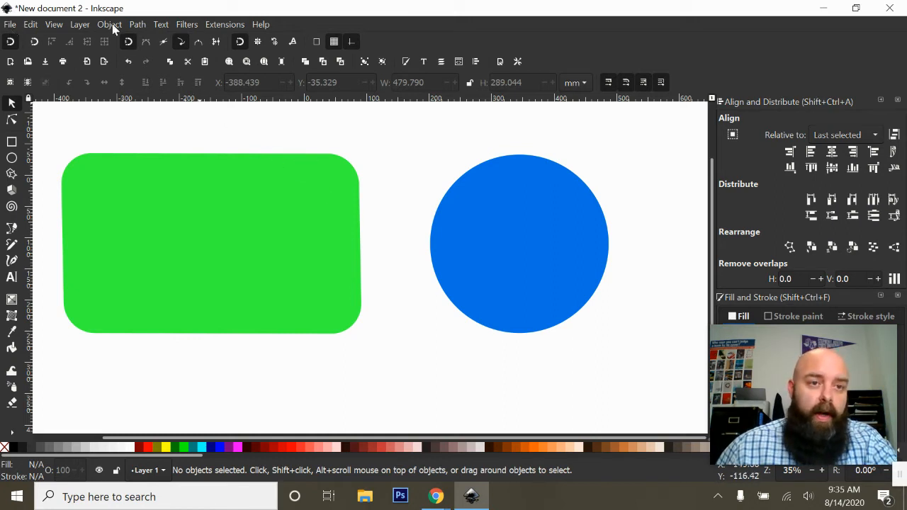
pyautogui.click(10, 25)
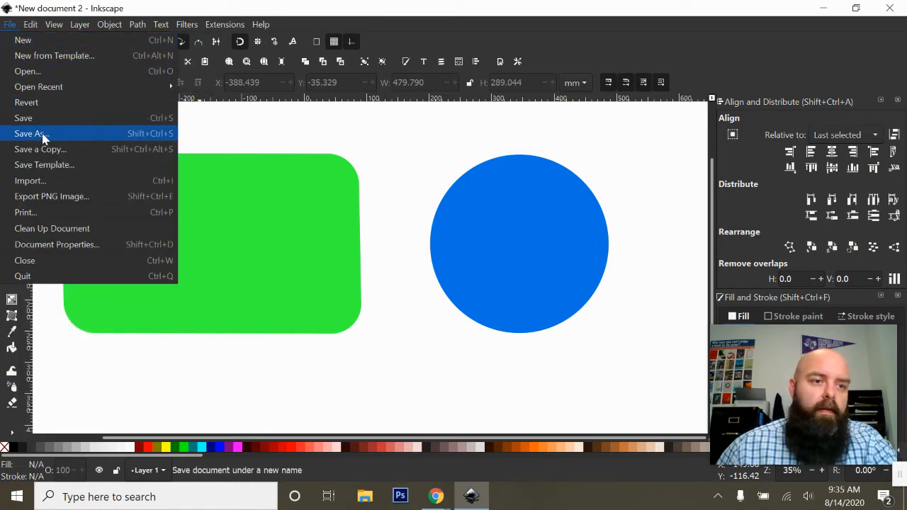
pyautogui.moveTo(40, 29)
pyautogui.moveTo(90, 25)
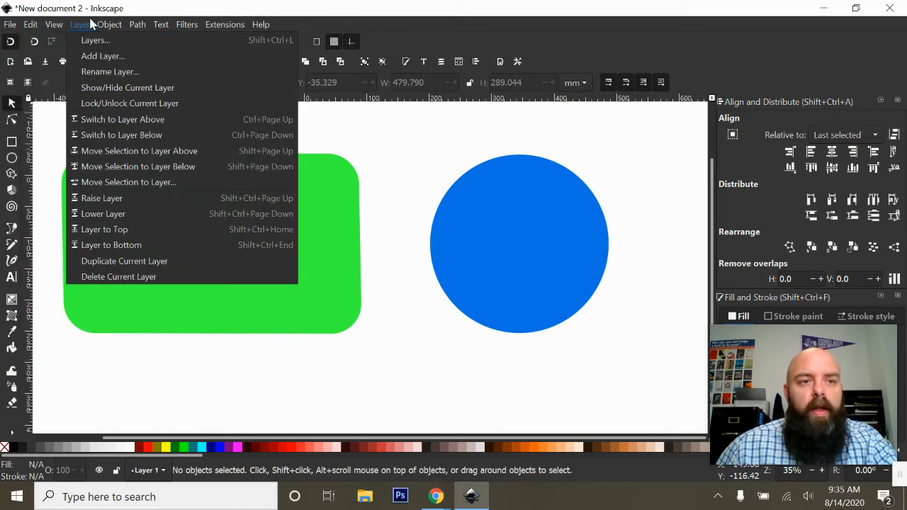
pyautogui.moveTo(137, 27)
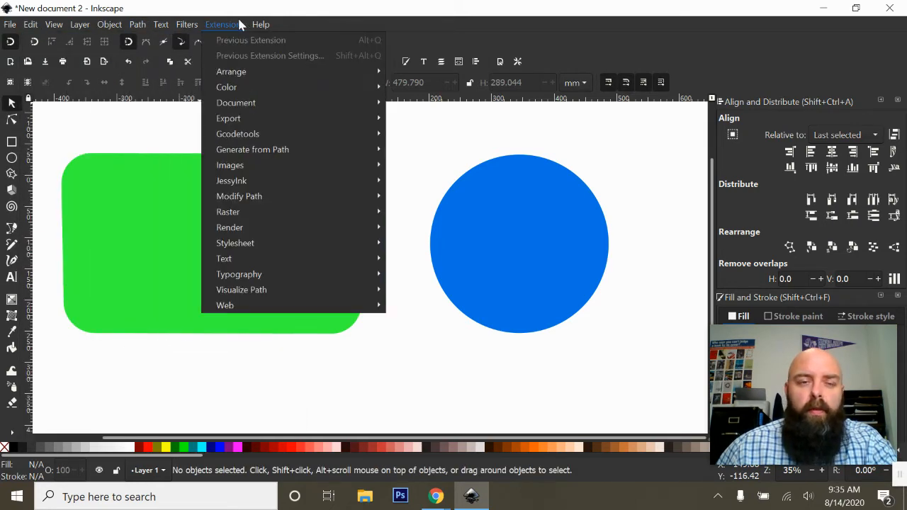
pyautogui.moveTo(260, 25)
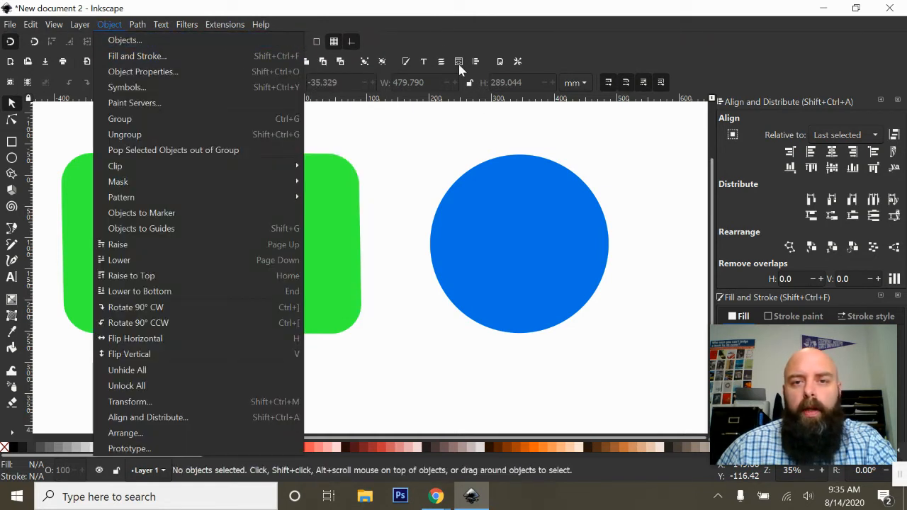
pyautogui.click(466, 146)
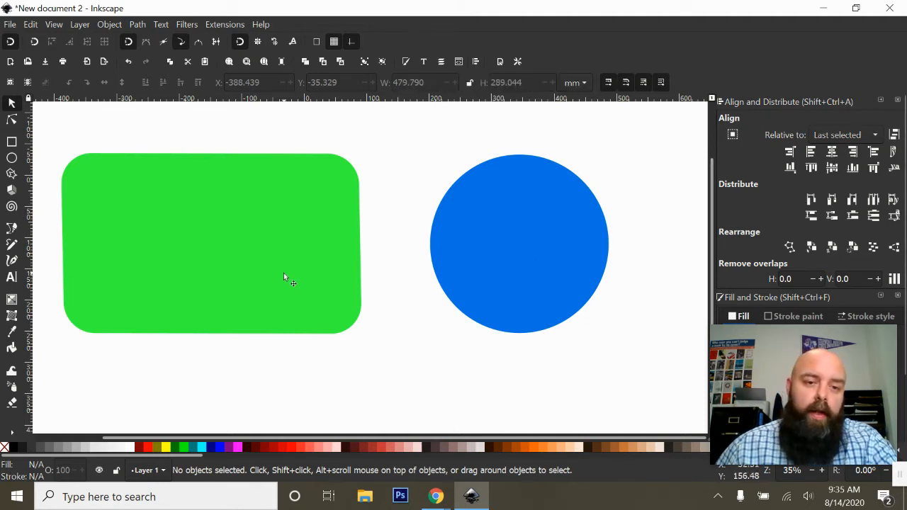
# Center the blue circle on the green rectangle along the vertical axis, using the rectangle as the last-selected alignment reference.
pyautogui.click(265, 261)
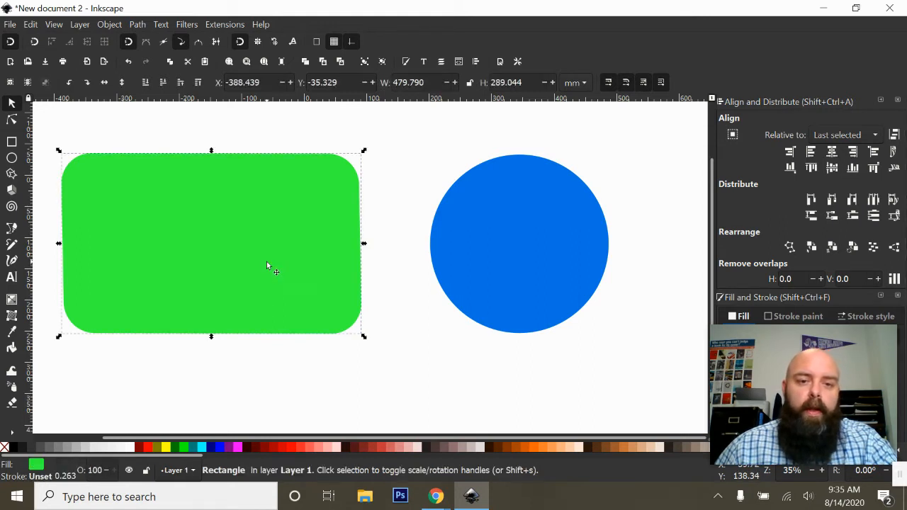
pyautogui.click(549, 246)
pyautogui.press('shift')
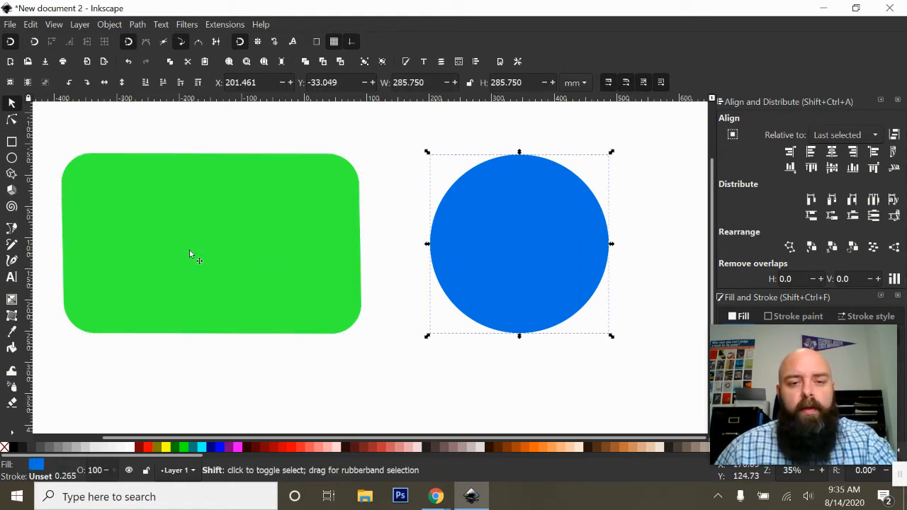
pyautogui.keyDown('shift'); pyautogui.click(181, 250); pyautogui.keyUp('shift')
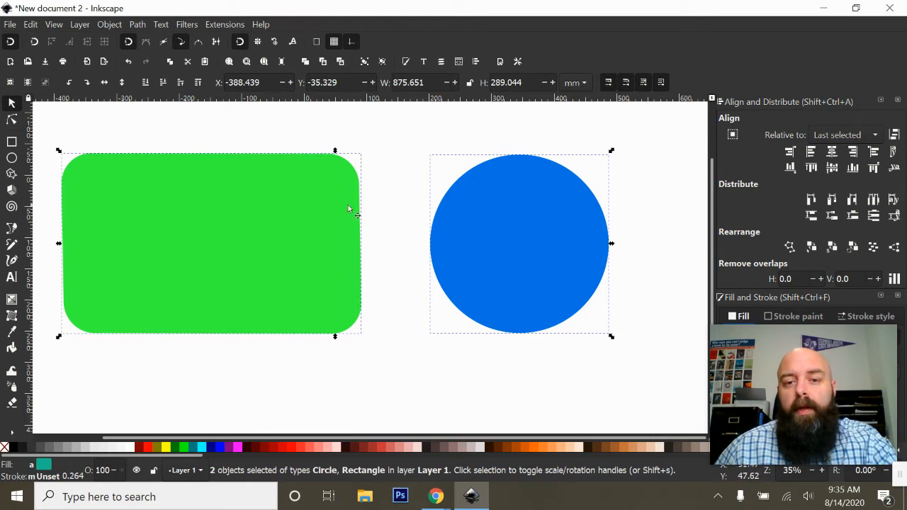
pyautogui.click(832, 153)
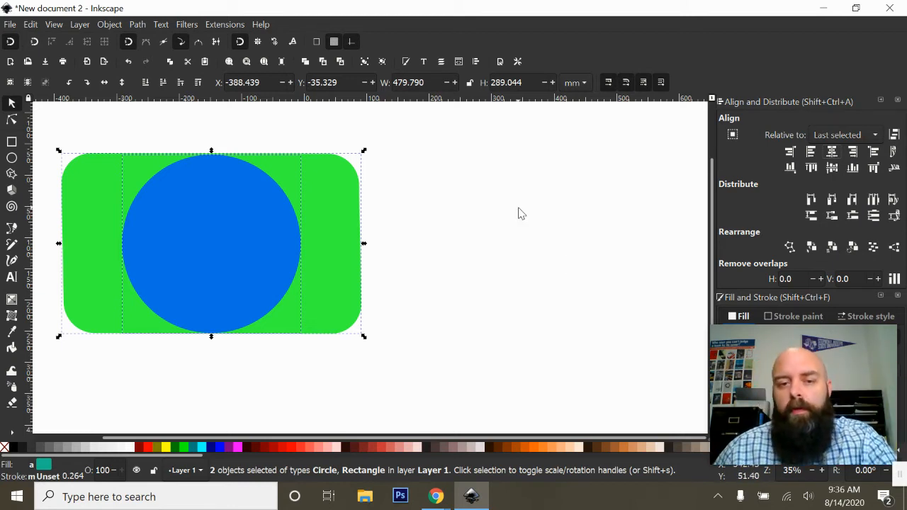
# Align the circle to the rectangle's left edge and then its right edge, and re-center it on the vertical axis.
pyautogui.click(810, 152)
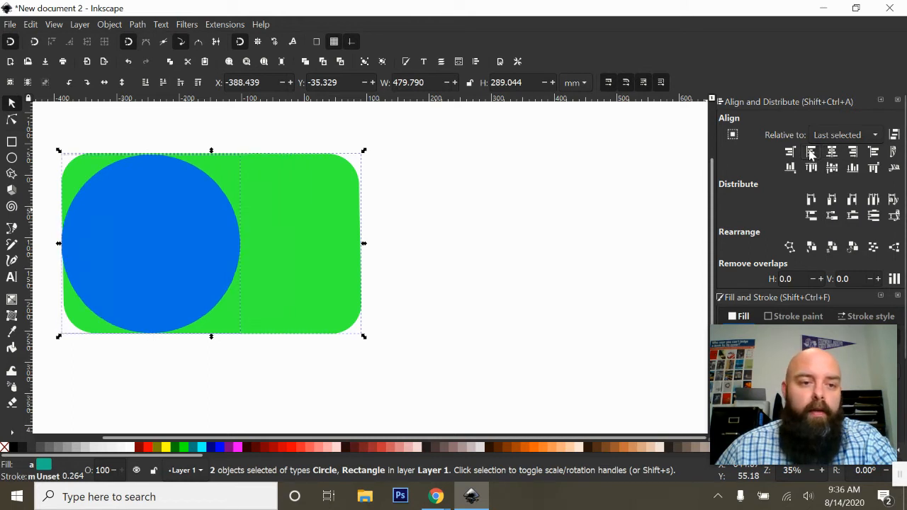
pyautogui.click(852, 153)
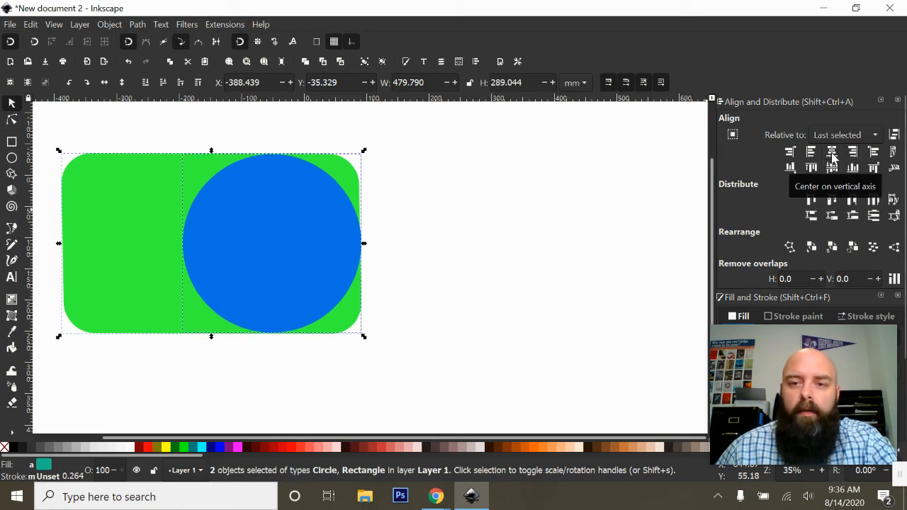
pyautogui.click(832, 153)
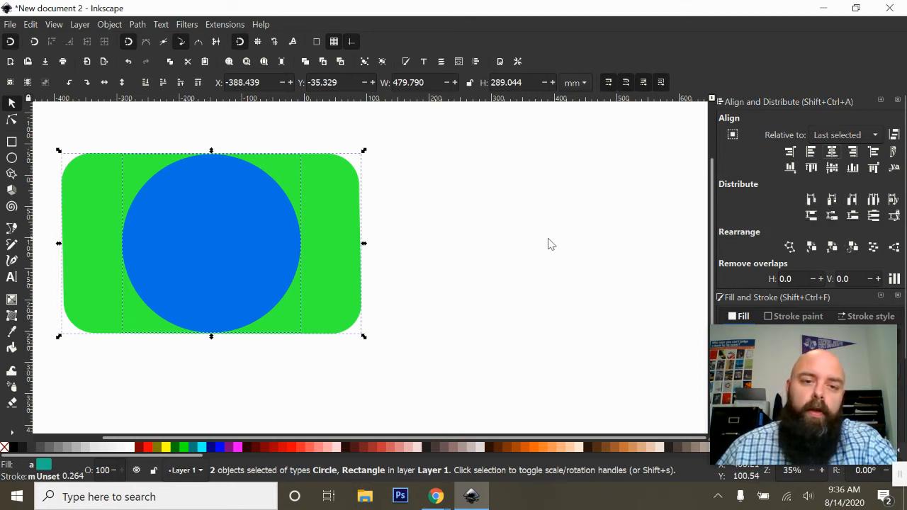
# Clear the selection and move the blue circle off the green rectangle to about X 172 mm, Y -33 mm.
pyautogui.click(293, 370)
pyautogui.moveTo(203, 283); pyautogui.dragTo(499, 289)
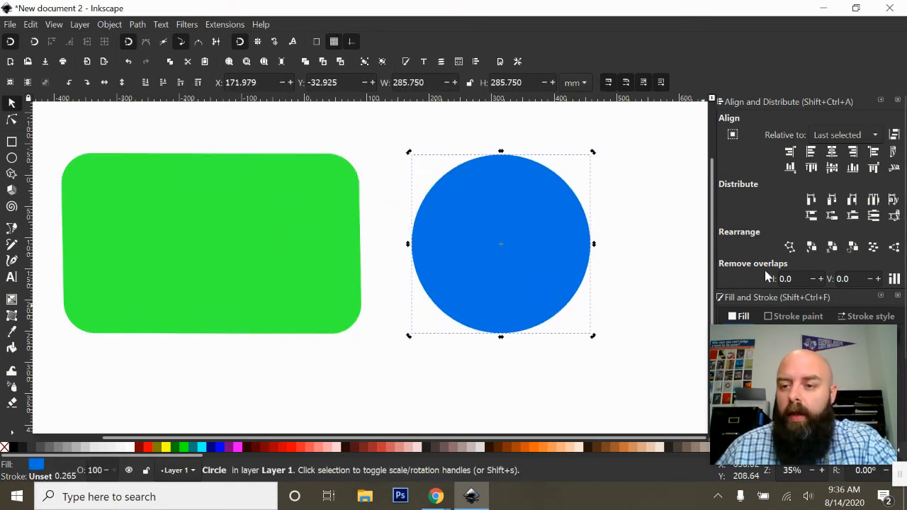
# Set the circle's flat HSL fill to red with hue 0, saturation 100, lightness 59 and alpha 100.
pyautogui.scroll(-5, 765, 270)
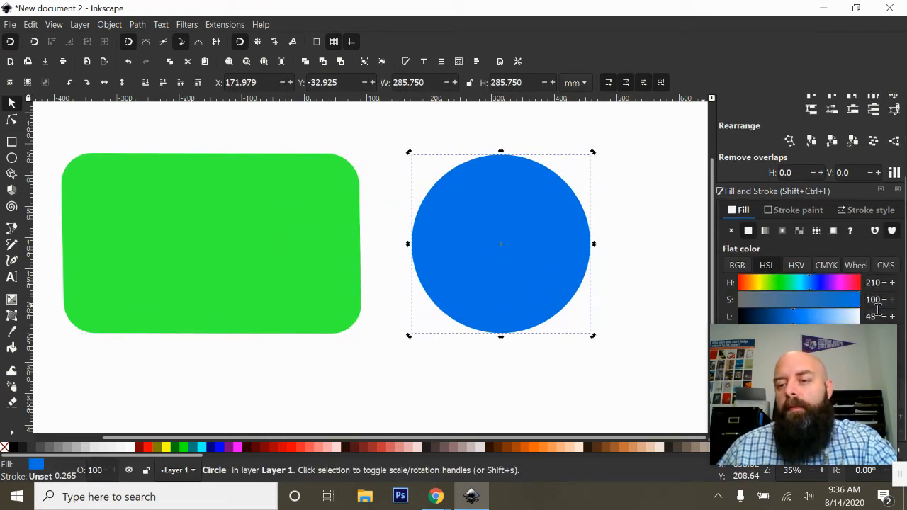
pyautogui.moveTo(785, 338); pyautogui.dragTo(84, 354)
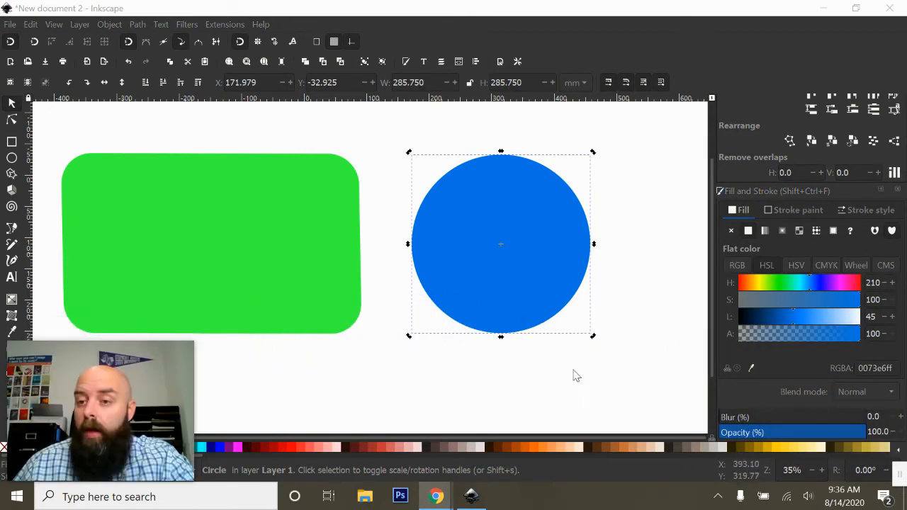
pyautogui.scroll(2, 791, 190)
pyautogui.scroll(-2, 797, 203)
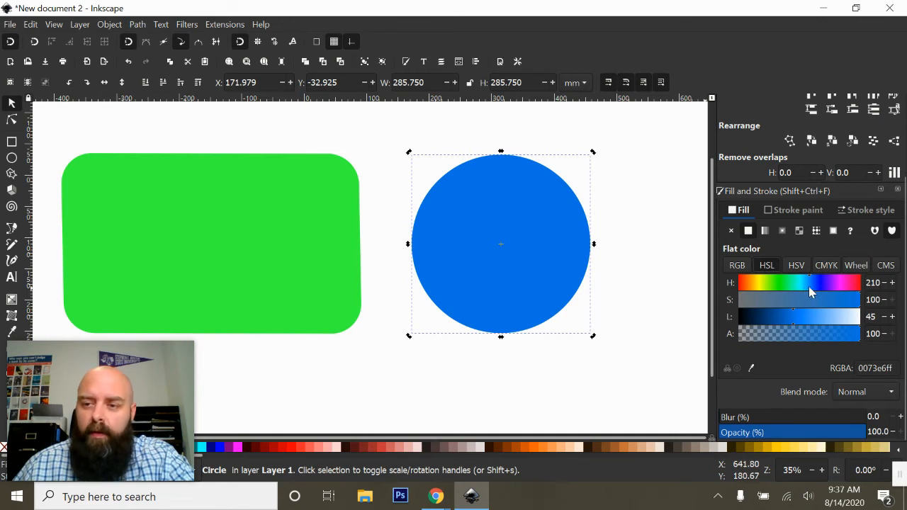
pyautogui.moveTo(812, 291); pyautogui.dragTo(707, 291)
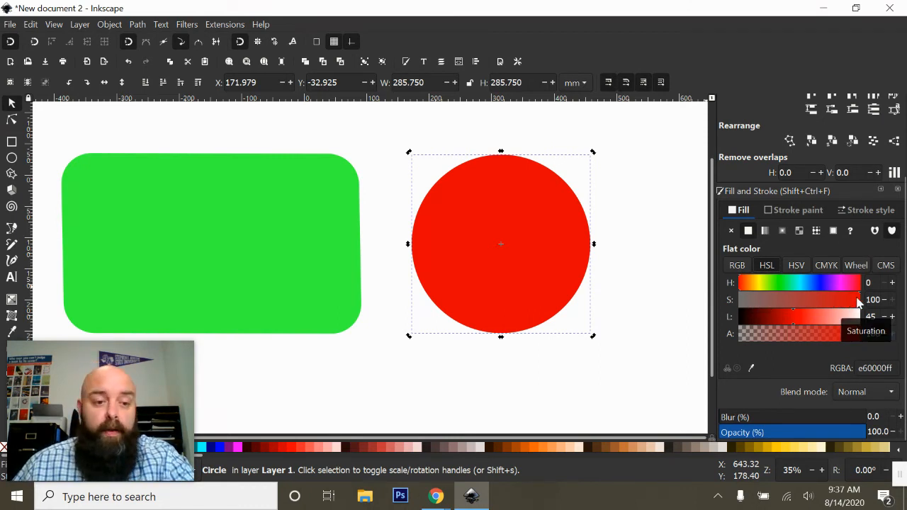
pyautogui.moveTo(857, 301); pyautogui.dragTo(890, 312)
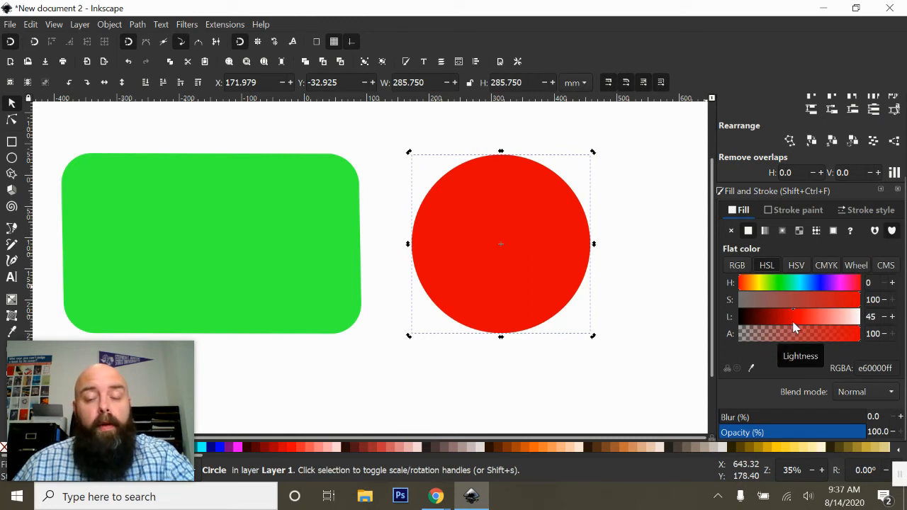
pyautogui.moveTo(793, 323); pyautogui.dragTo(866, 303)
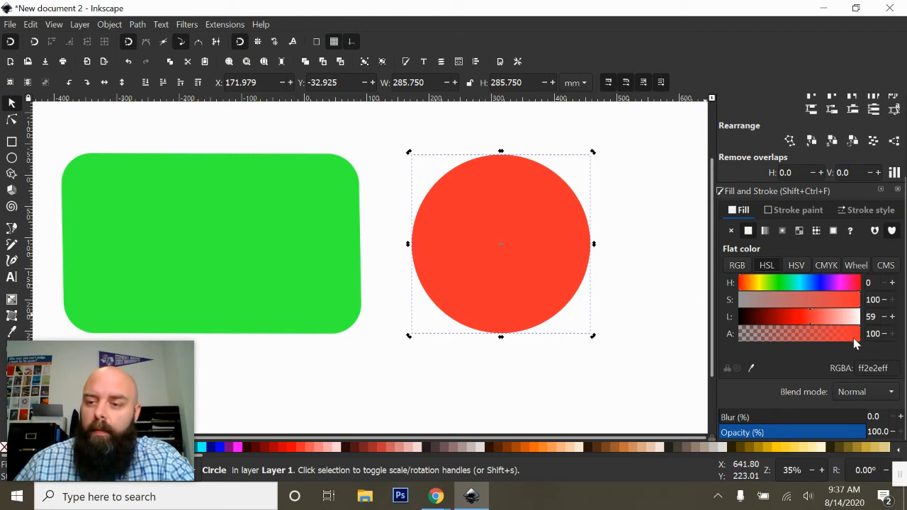
pyautogui.moveTo(862, 343); pyautogui.dragTo(878, 364)
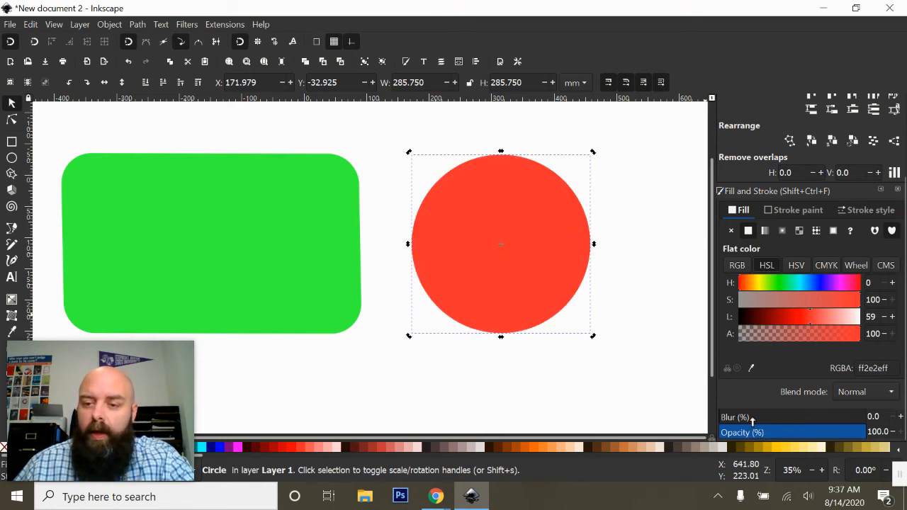
# Blur the red circle by 45.7%, move it away from the rectangle, and reset the blur to 0.
pyautogui.moveTo(797, 417)
pyautogui.mouseDown()
pyautogui.moveTo(718, 417)
pyautogui.moveTo(844, 422)
pyautogui.moveTo(786, 424)
pyautogui.mouseUp()
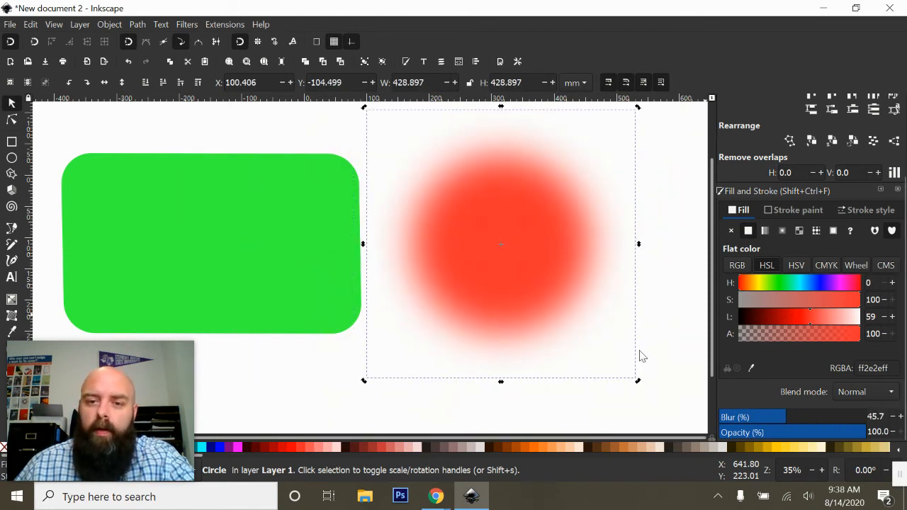
pyautogui.moveTo(553, 287); pyautogui.dragTo(588, 312)
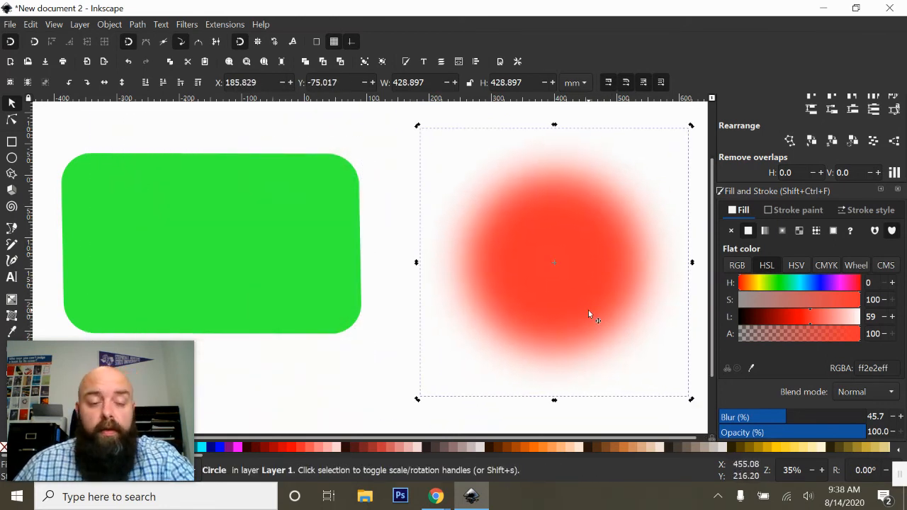
pyautogui.moveTo(785, 421); pyautogui.dragTo(690, 411)
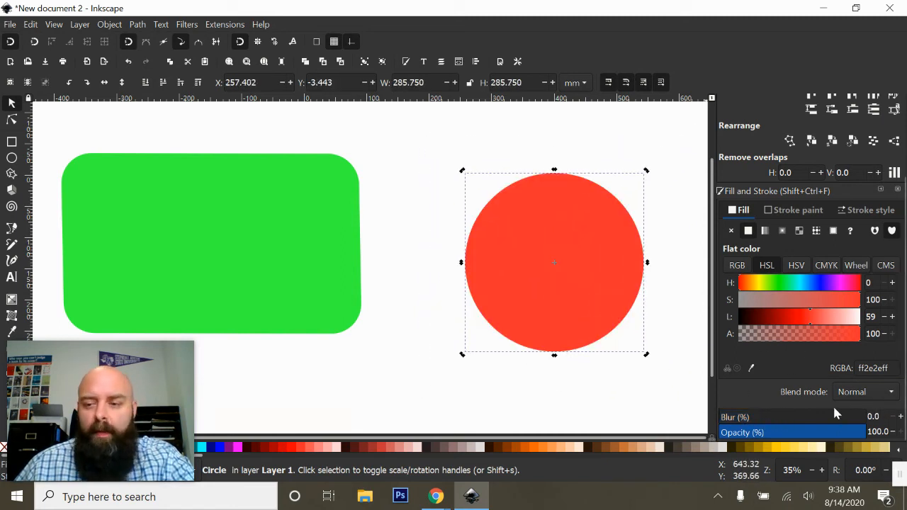
# Lower the circle's opacity, move it toward the rectangle, and restore the opacity to 100%.
pyautogui.moveTo(860, 432); pyautogui.dragTo(775, 433)
pyautogui.moveTo(541, 280); pyautogui.dragTo(454, 284)
pyautogui.moveTo(773, 422); pyautogui.dragTo(692, 392)
pyautogui.moveTo(782, 437); pyautogui.dragTo(870, 434)
# Try a fill alpha of 86 on the circle over the rectangle, move it to about X 121 mm, Y -39 mm, and restore alpha to 100.
pyautogui.moveTo(446, 312); pyautogui.dragTo(231, 288)
pyautogui.moveTo(820, 341); pyautogui.dragTo(843, 348)
pyautogui.moveTo(275, 258); pyautogui.dragTo(504, 273)
pyautogui.moveTo(102, 357)
pyautogui.mouseDown()
pyautogui.moveTo(530, 400)
pyautogui.moveTo(749, 384)
pyautogui.moveTo(818, 390)
pyautogui.mouseUp()
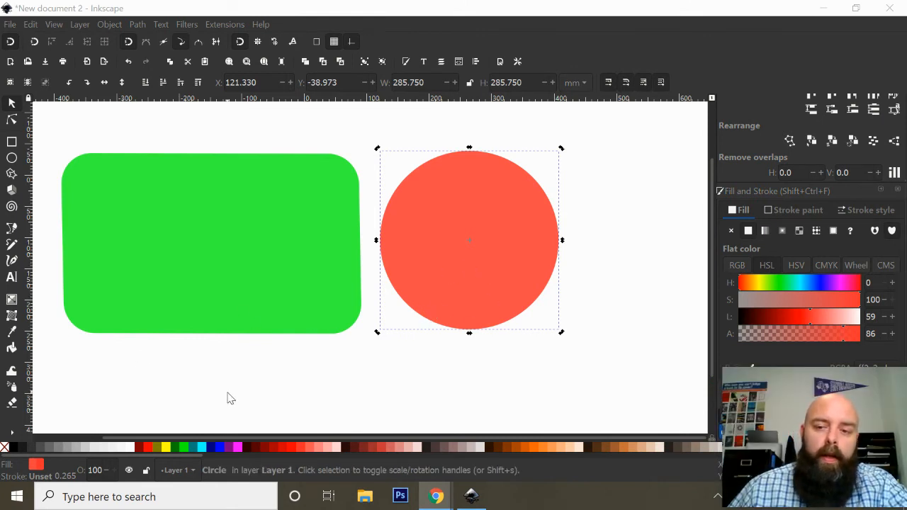
pyautogui.click(857, 334)
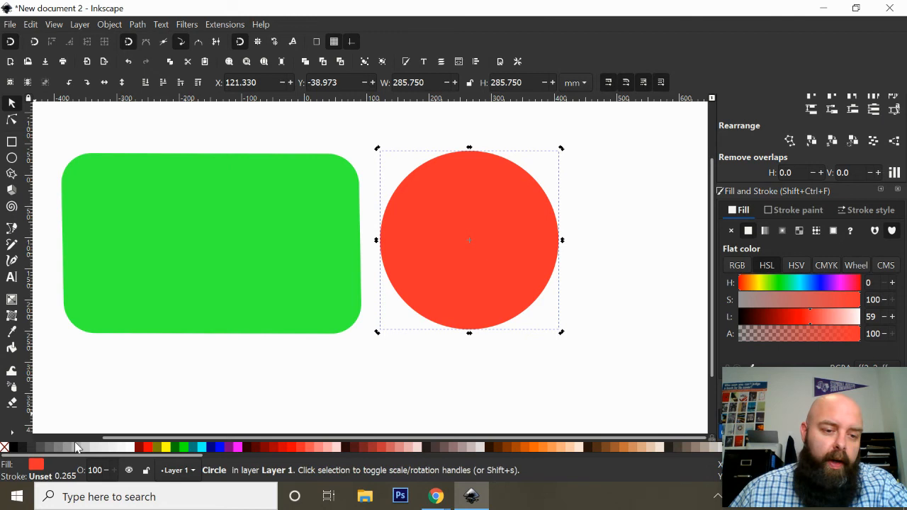
# Try pure blue and #0066FF palette swatches on the circle, and finish with the blue of hue 240, saturation 100, lightness 58.
pyautogui.click(219, 449)
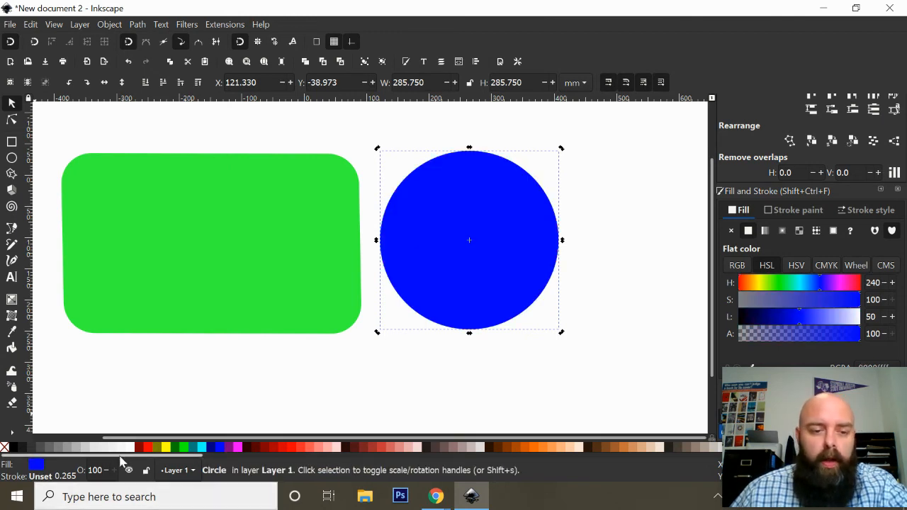
pyautogui.moveTo(101, 457); pyautogui.dragTo(603, 490)
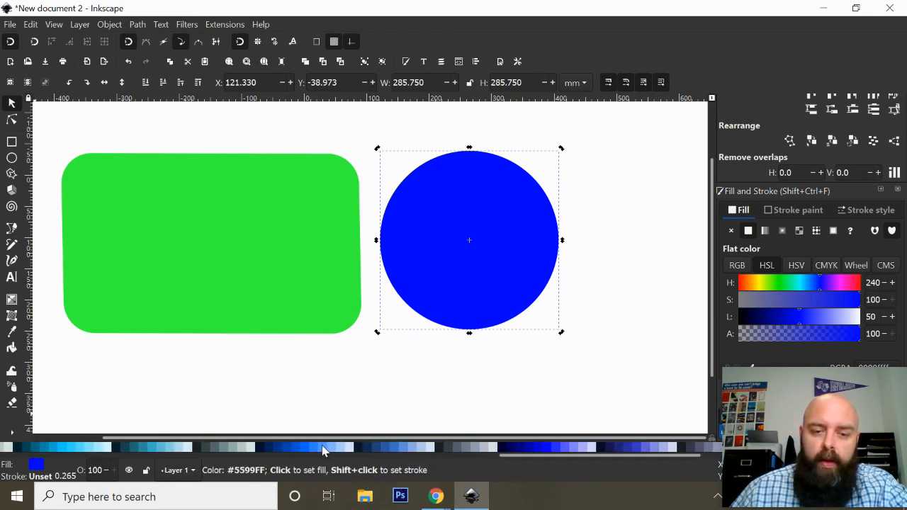
pyautogui.click(319, 450)
pyautogui.click(312, 449)
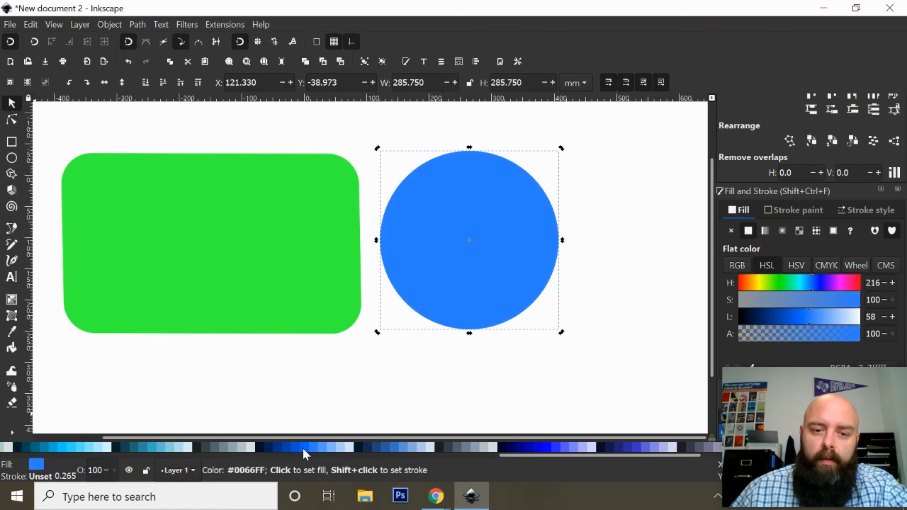
pyautogui.click(304, 449)
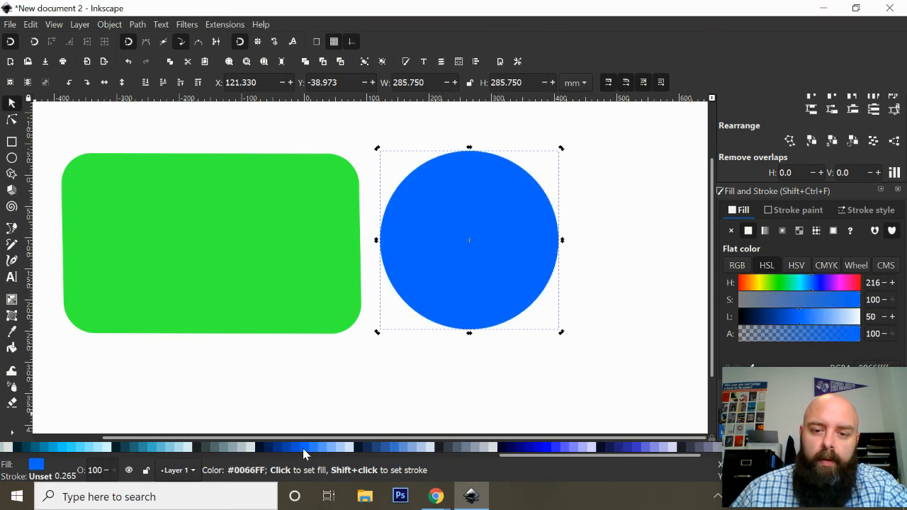
pyautogui.click(556, 448)
pyautogui.moveTo(555, 455); pyautogui.dragTo(11, 461)
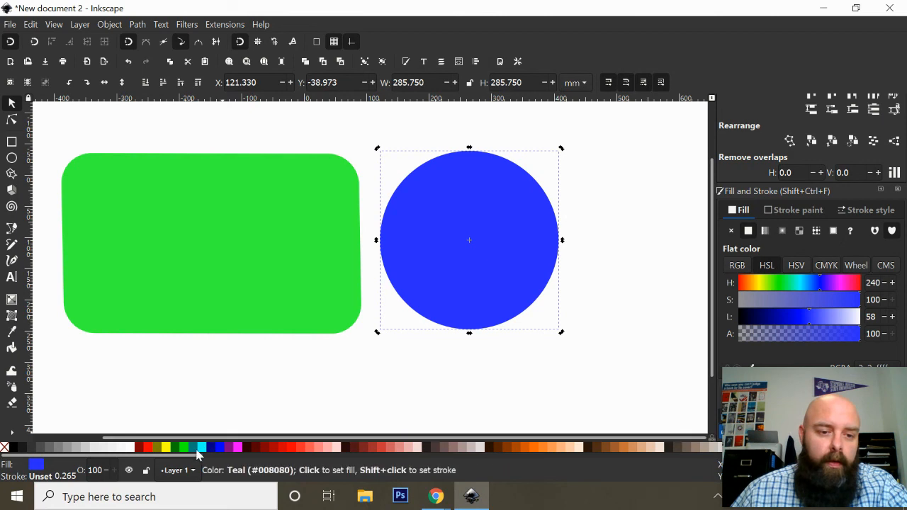
# Deselect the circle and fill the green rounded rectangle with pure red from the color palette.
pyautogui.click(222, 399)
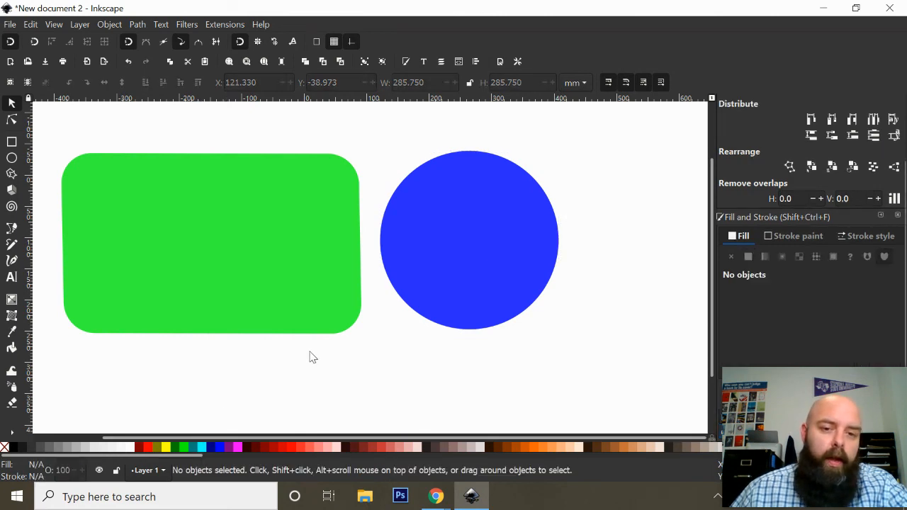
pyautogui.click(306, 276)
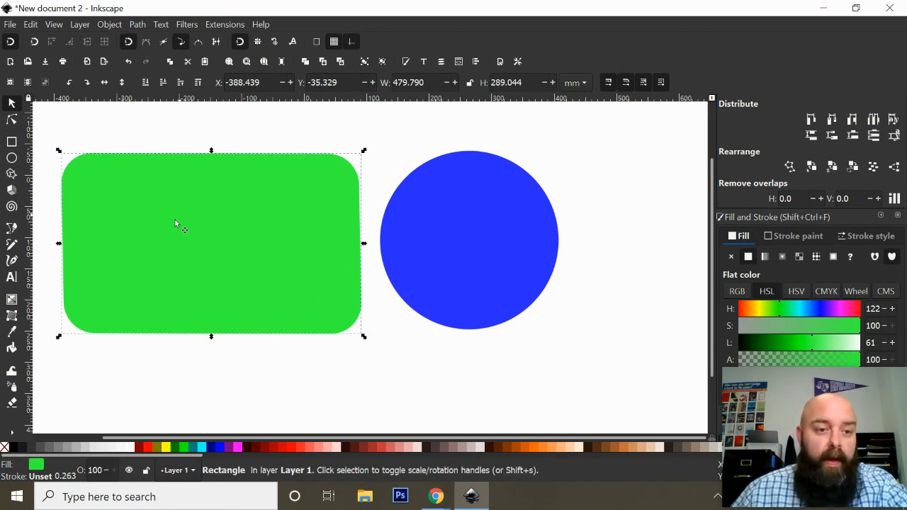
pyautogui.click(147, 451)
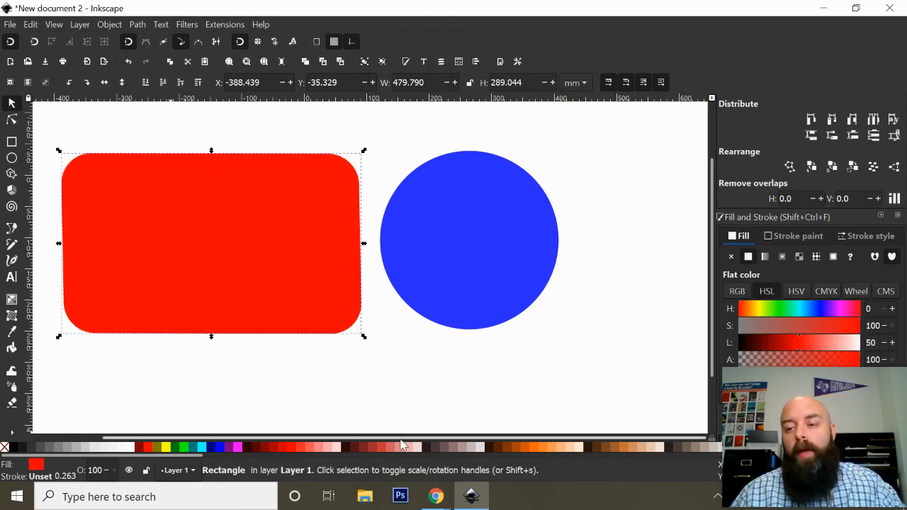